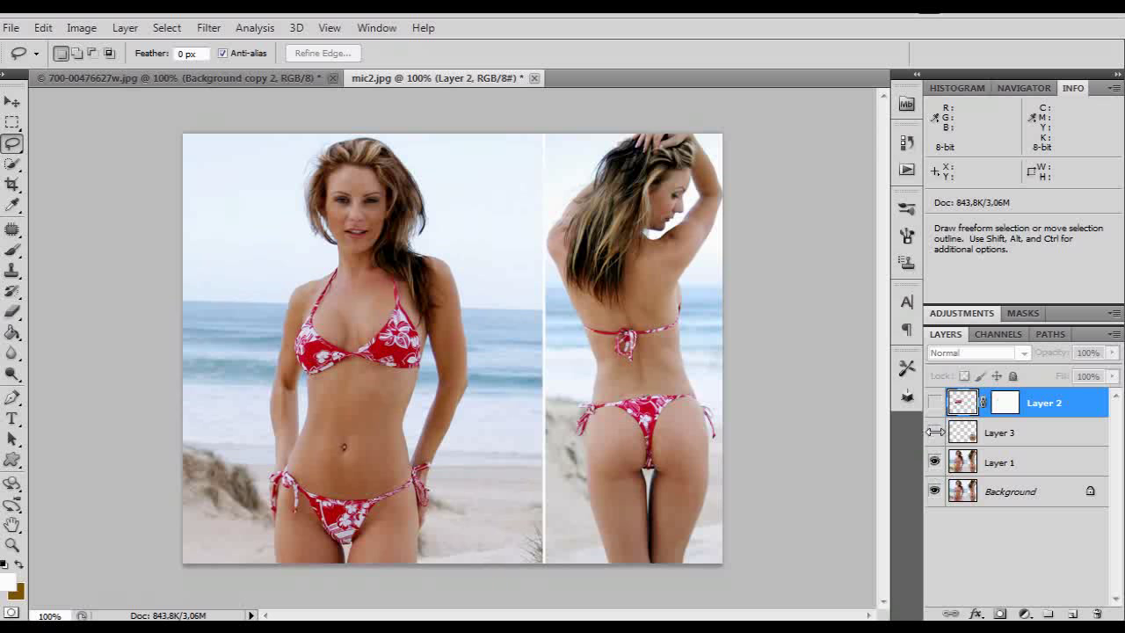
- Toggle the layer visibility eyes to compare the edited layers with the original photo
click(934, 432)
click(935, 403)
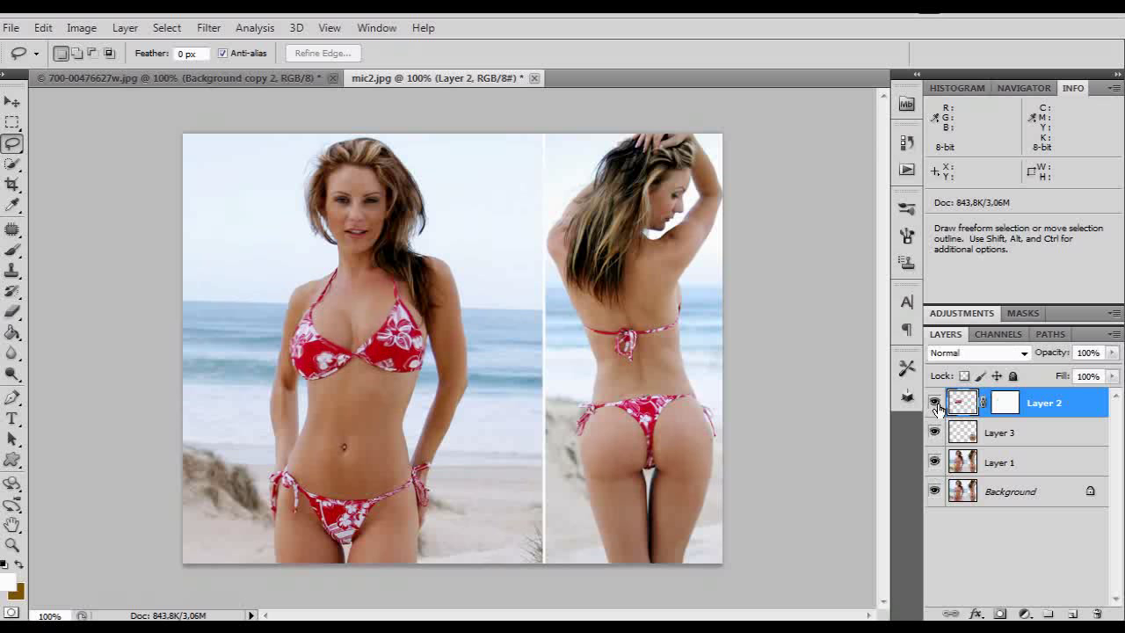
alt+click(935, 463)
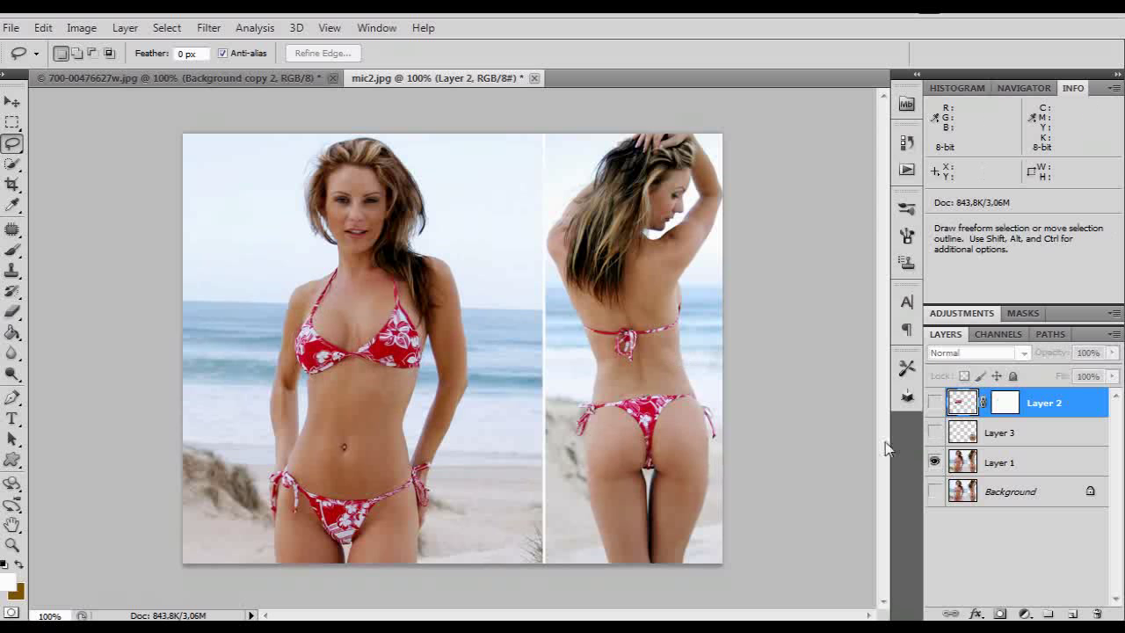
alt+click(935, 462)
alt+click(935, 465)
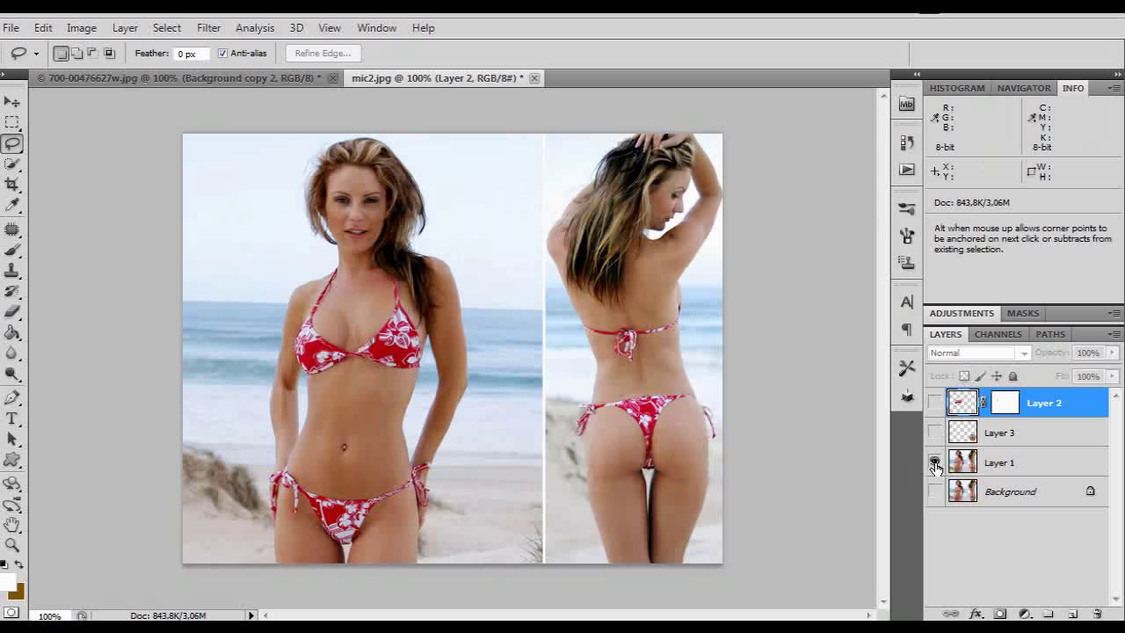
- Hide Layers 2 and 3, then select Layers 1–3 and delete them
click(934, 402)
click(935, 432)
shift+click(993, 463)
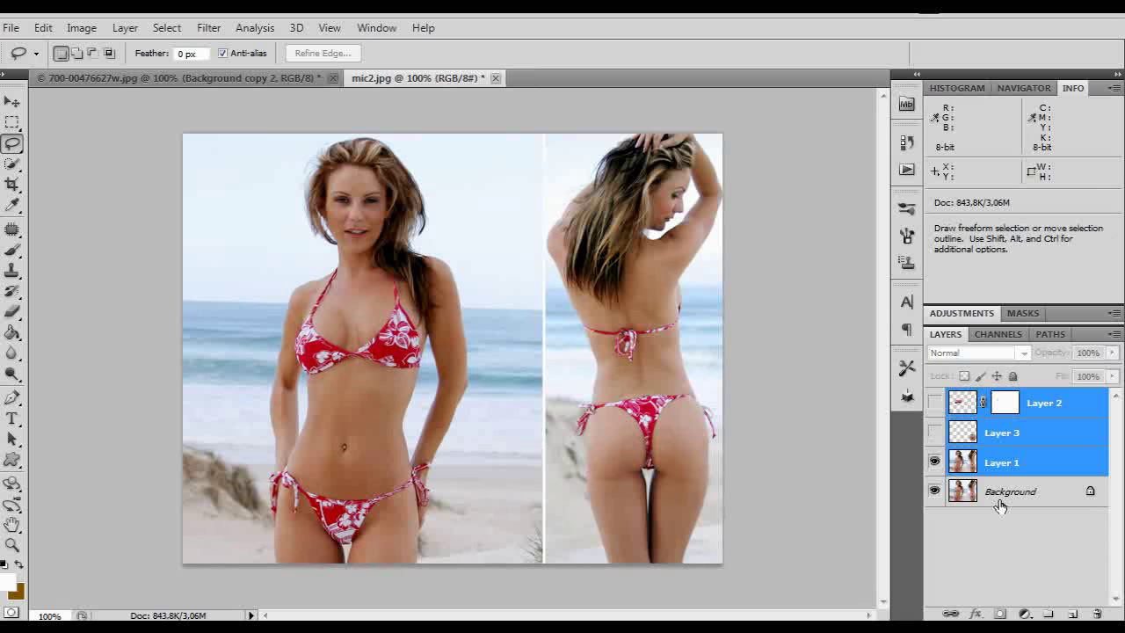
drag(997, 470, 1097, 613)
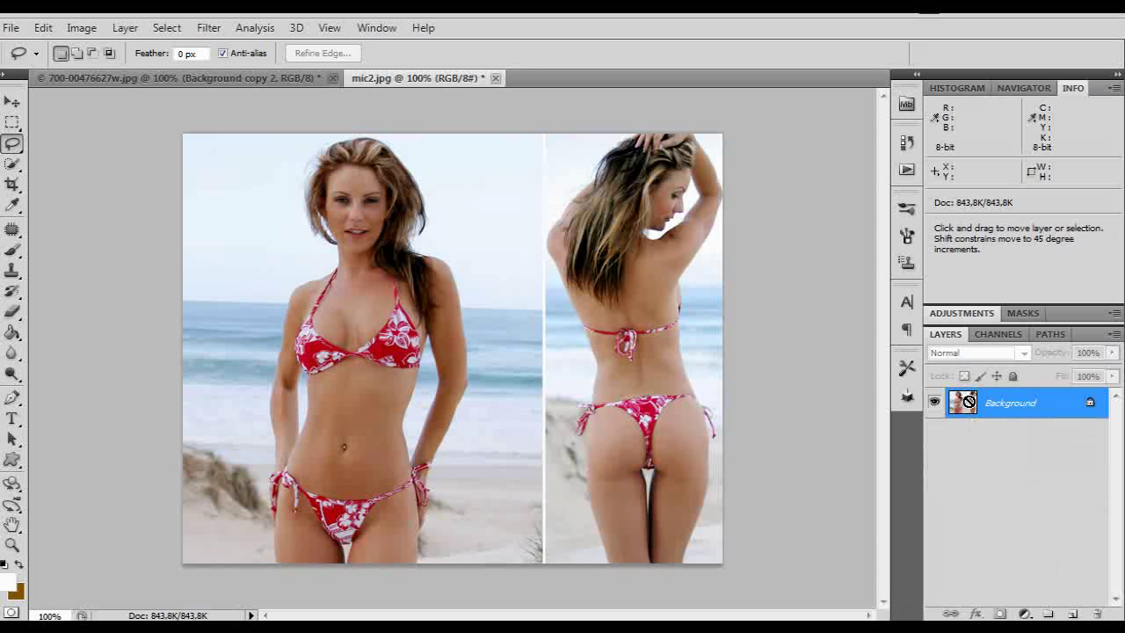
- Duplicate the Background photo into a new Layer 1 with Ctrl+J
key(ctrl+j)
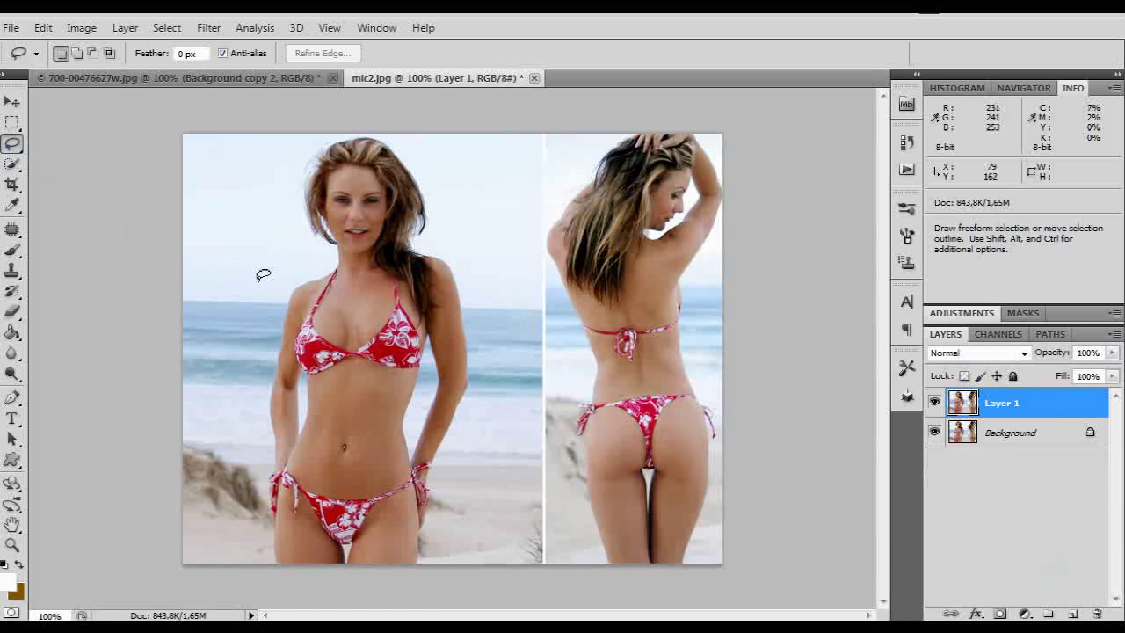
key(ctrl+space)
- Lasso the front woman's bikini-top bust and copy it onto a new Layer 2
mouse_move(367, 348)
mouse_down()
mouse_move(396, 320)
mouse_move(430, 392)
mouse_up()
drag(159, 237, 148, 267)
drag(122, 351, 174, 417)
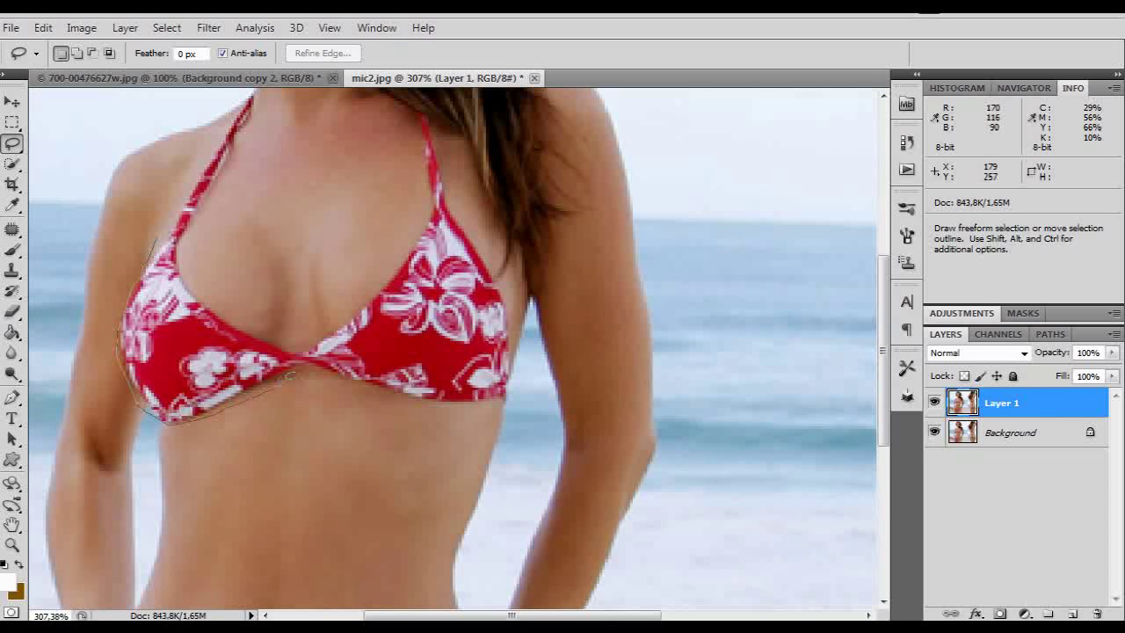
mouse_move(378, 404)
mouse_down()
mouse_move(503, 406)
mouse_move(515, 361)
mouse_up()
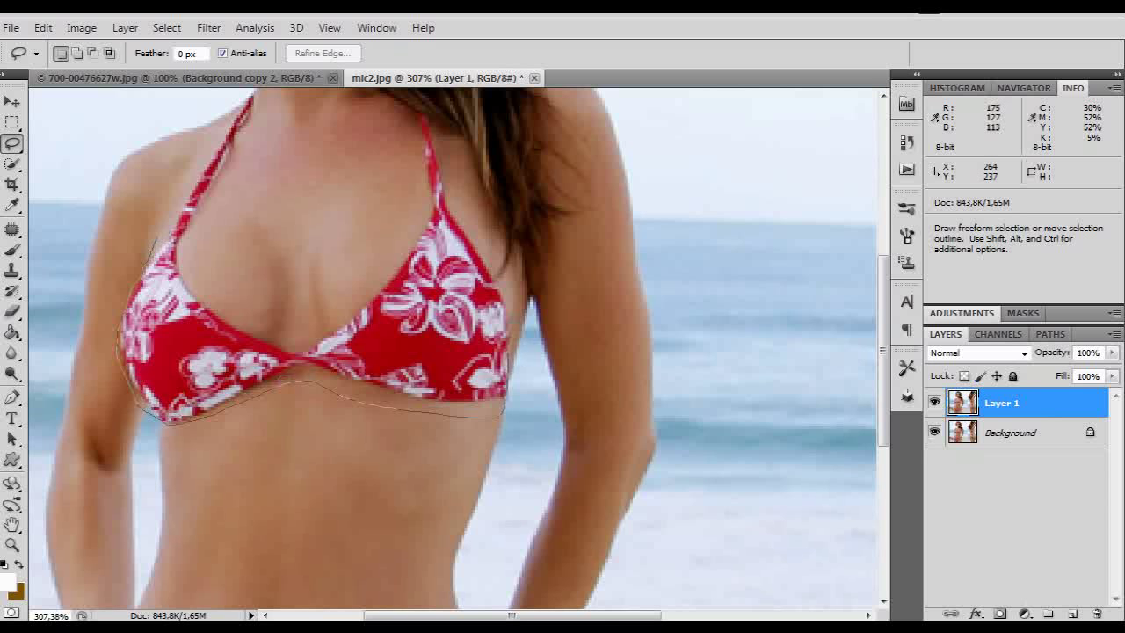
mouse_move(431, 201)
mouse_down()
mouse_move(264, 197)
mouse_move(163, 213)
mouse_move(157, 234)
mouse_up()
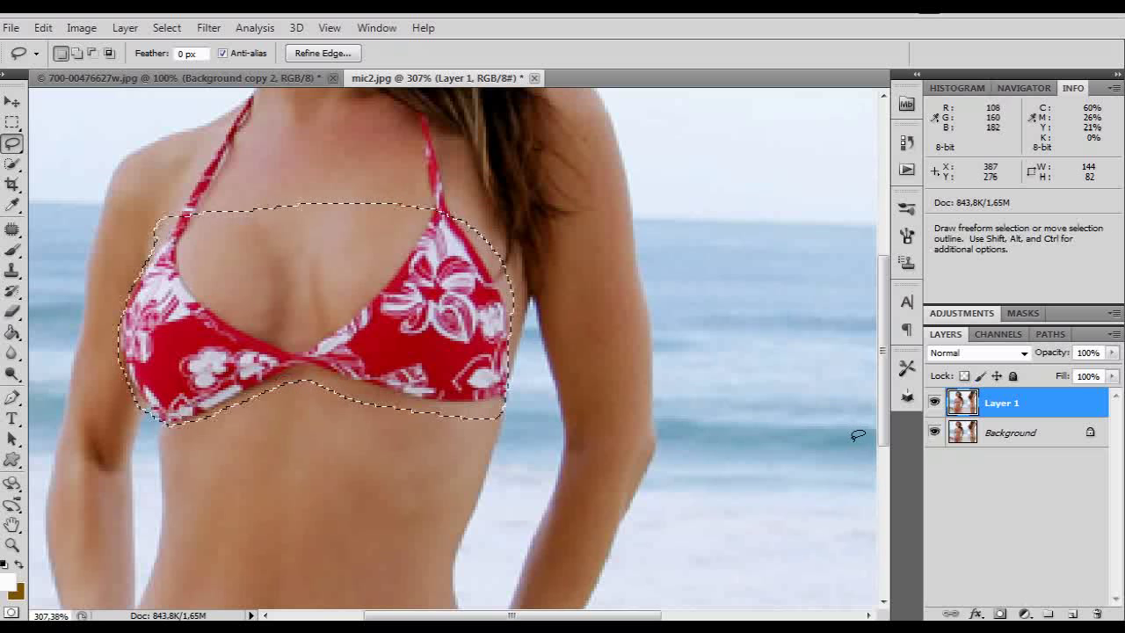
key(ctrl+j)
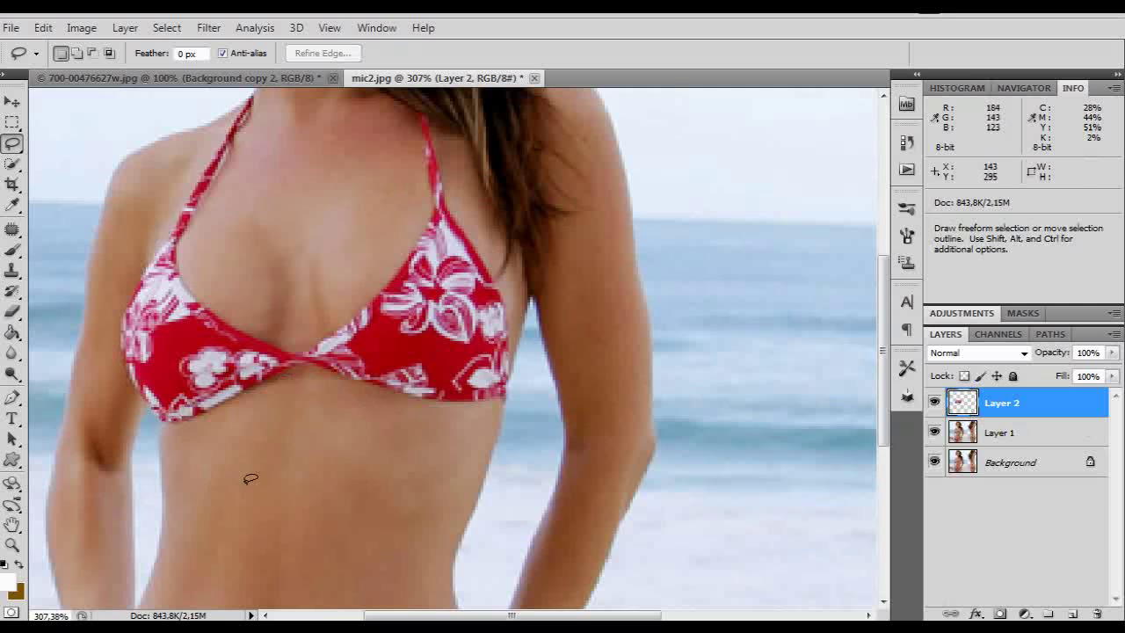
drag(603, 490, 546, 81)
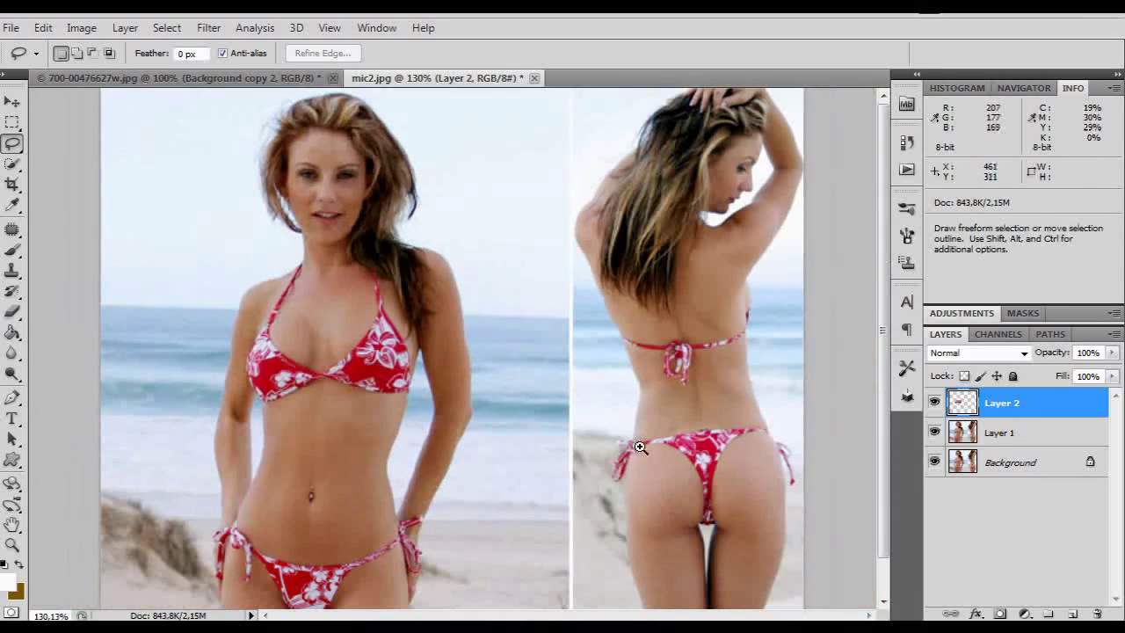
- Zoom in on the back-view woman and lasso around her buttocks
alt+click(705, 454)
drag(706, 454, 753, 583)
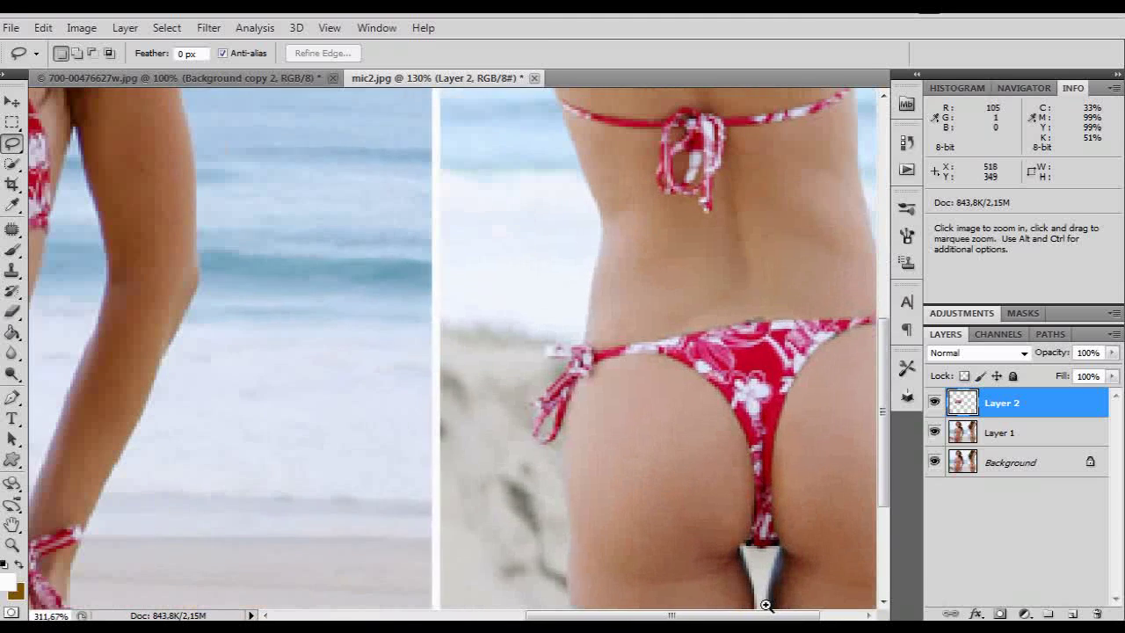
drag(643, 478, 535, 461)
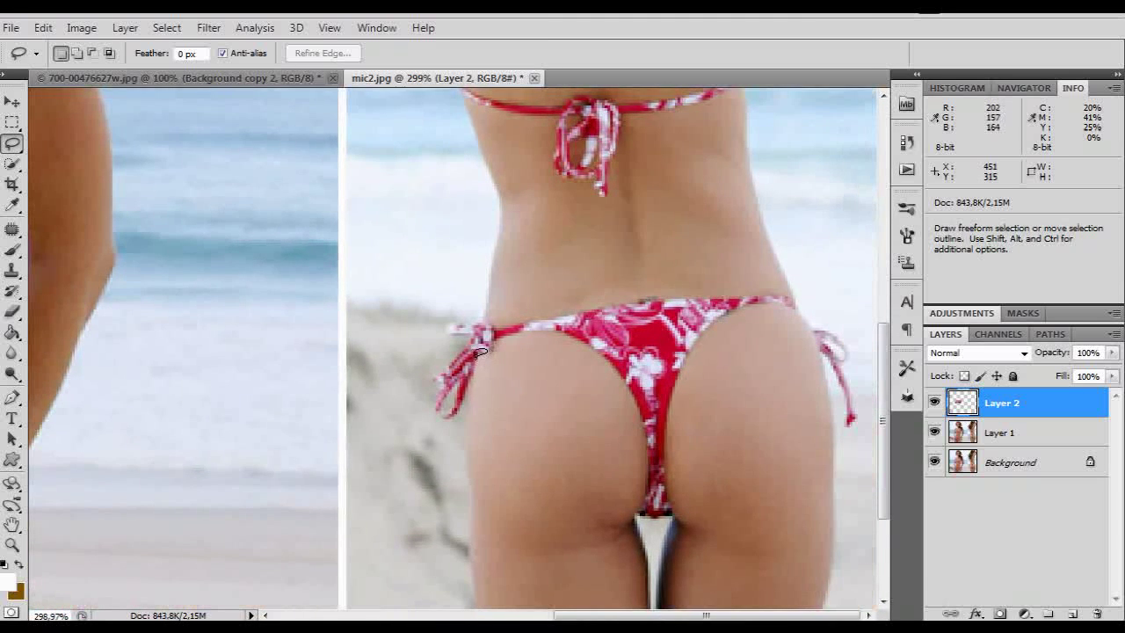
drag(467, 423, 482, 617)
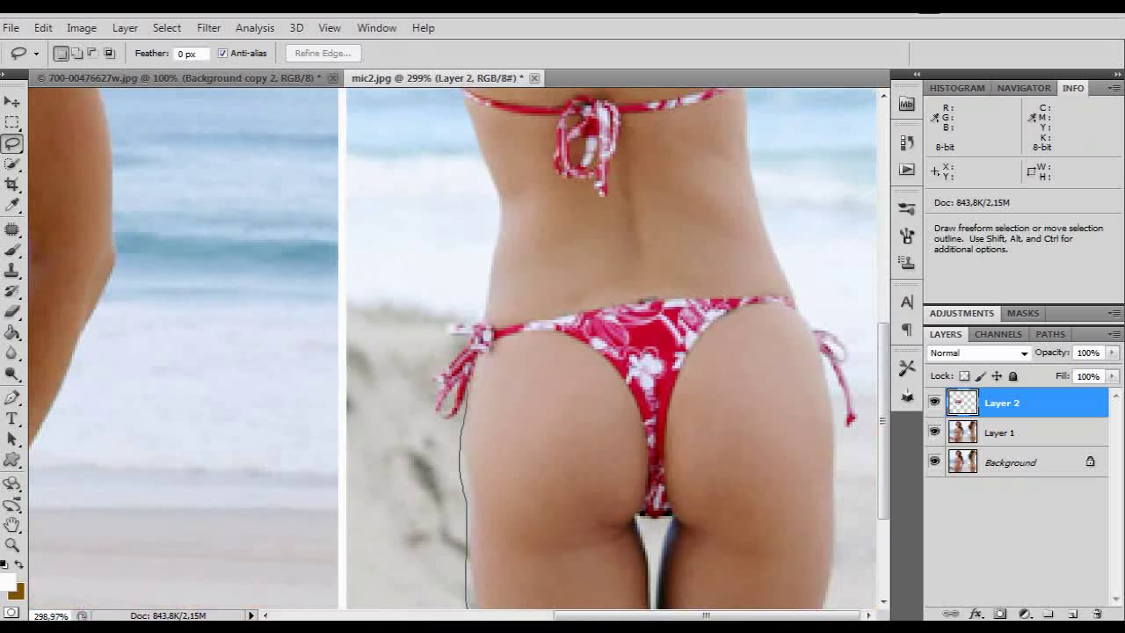
mouse_move(827, 615)
mouse_down()
mouse_move(845, 400)
mouse_move(469, 349)
mouse_up()
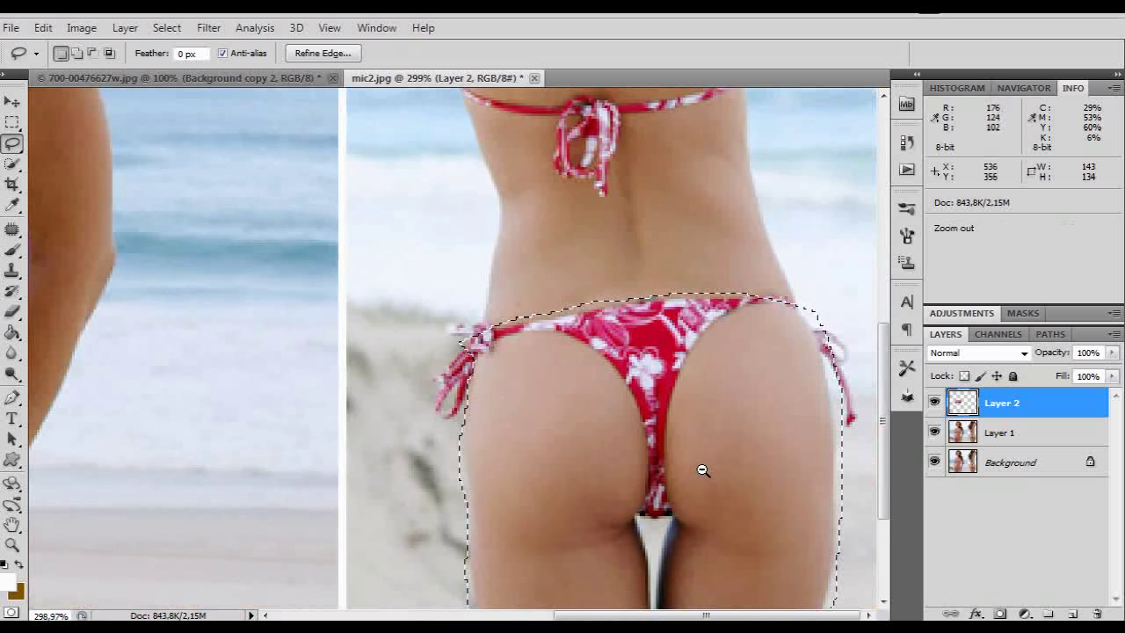
scroll(701, 450, down, 2)
scroll(702, 450, down, 2)
scroll(701, 475, up, 1)
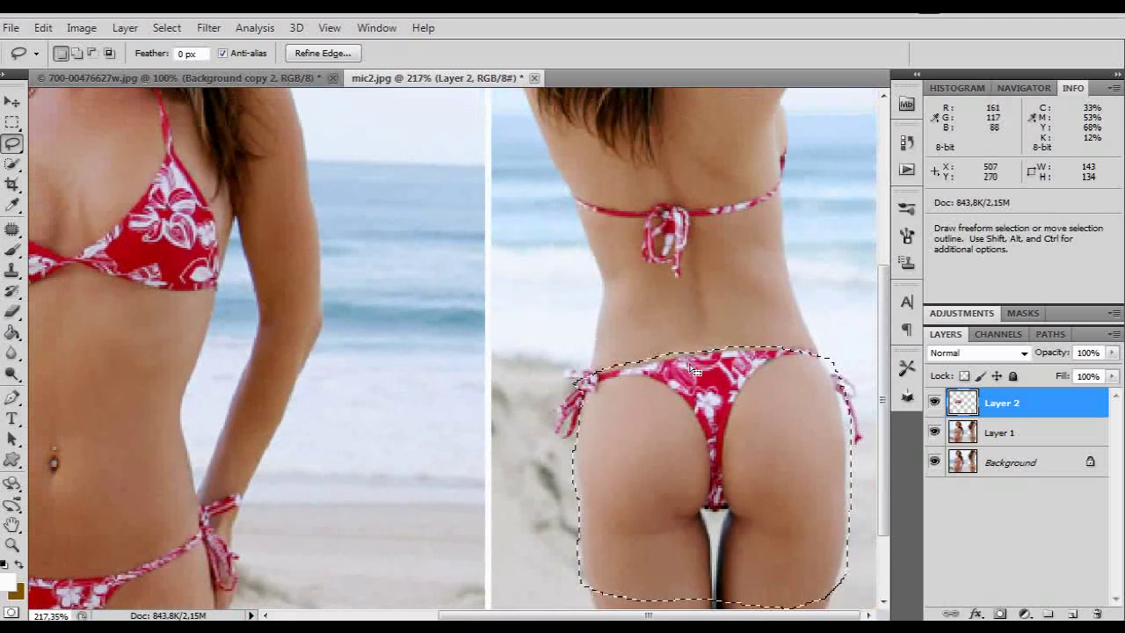
drag(701, 497, 690, 391)
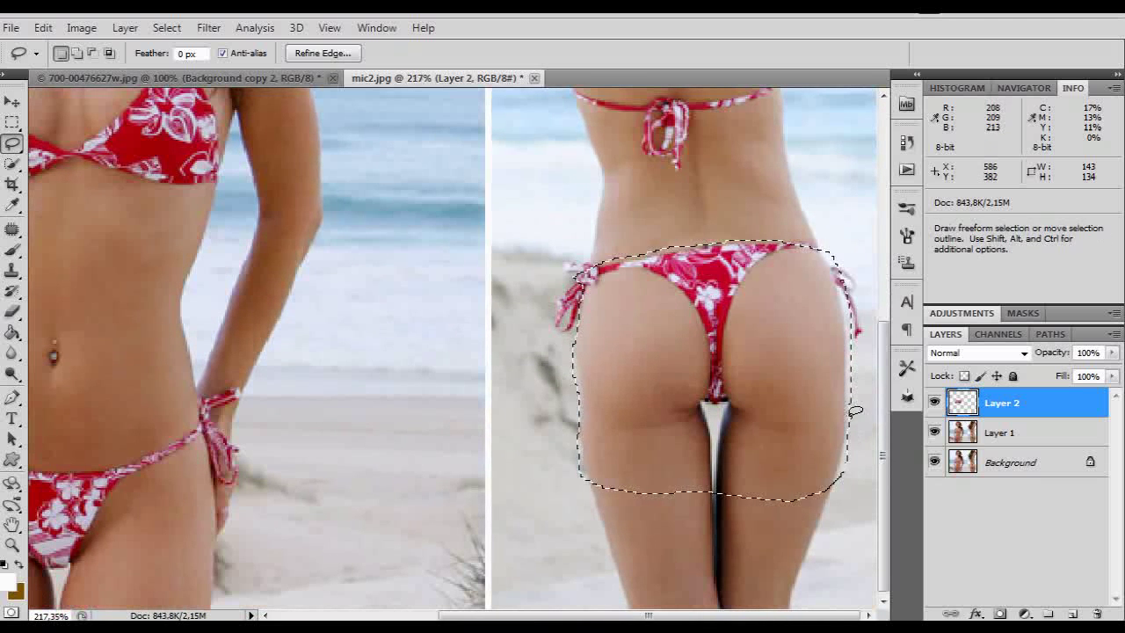
- Copy the buttocks selection from Layer 1 onto a new Layer 3, then zoom back out
click(962, 435)
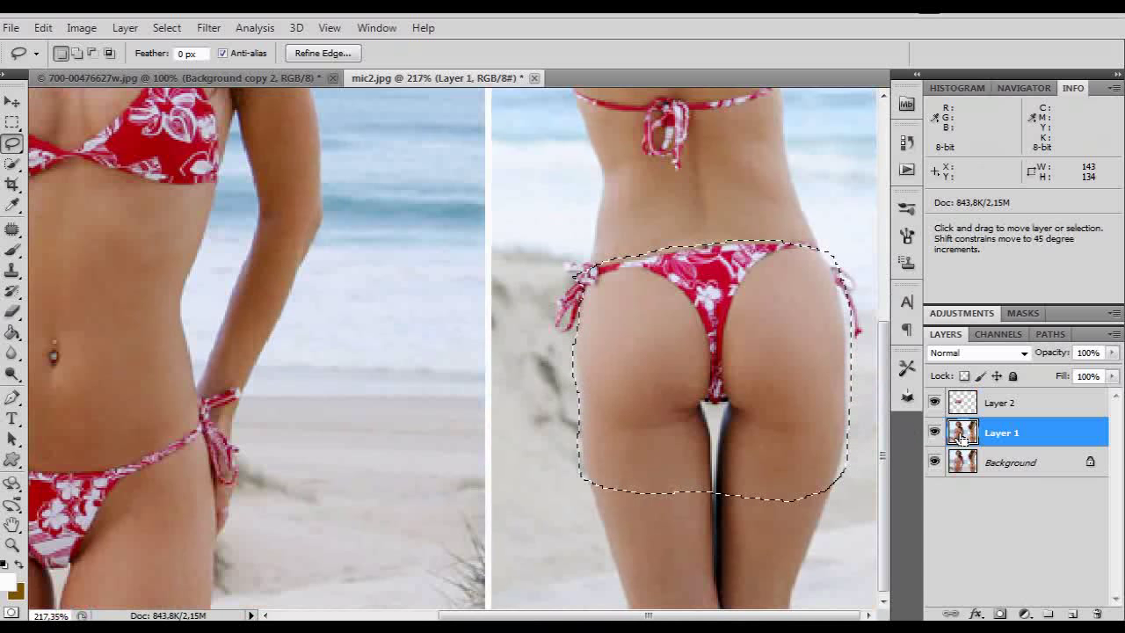
key(ctrl+j)
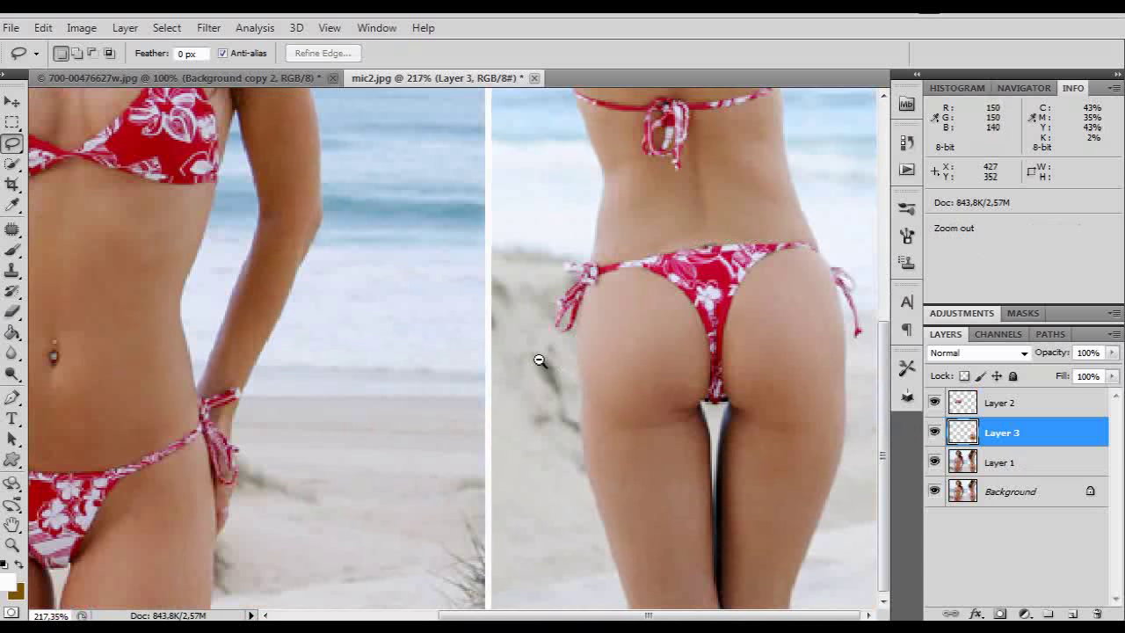
alt+click(536, 359)
alt+click(571, 383)
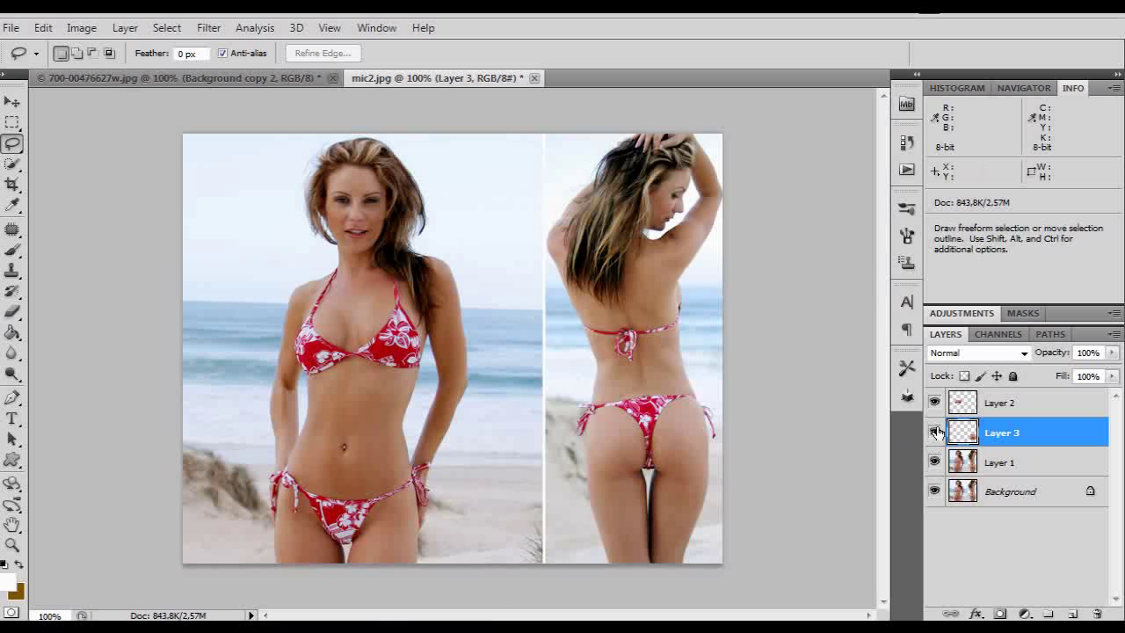
click(964, 408)
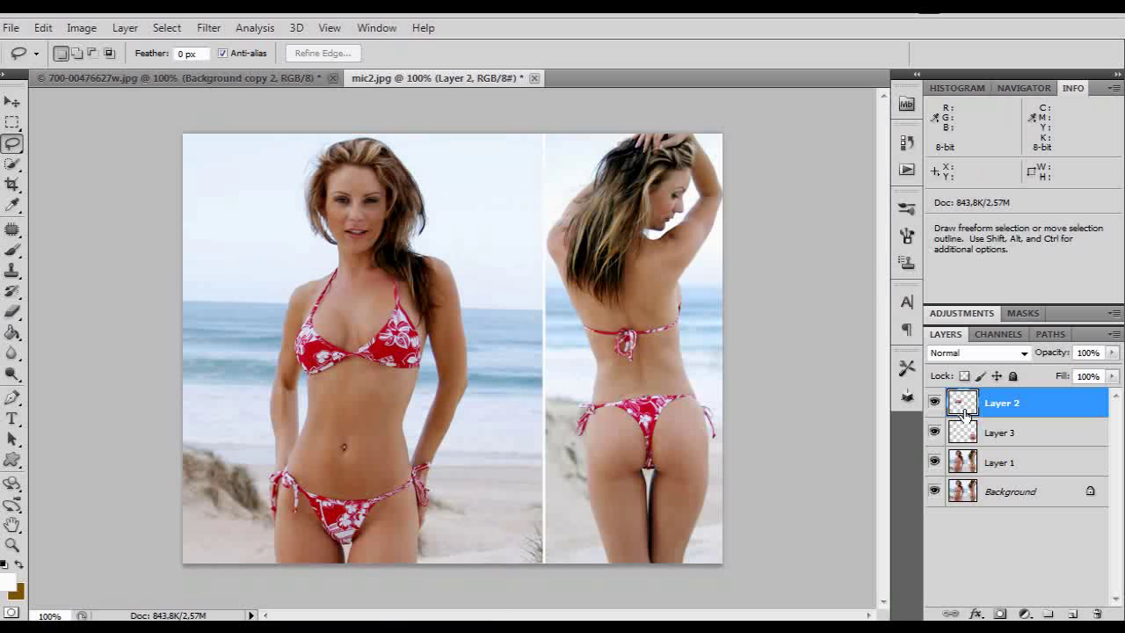
- Open Liquify on Layer 2 with Show Backdrop on, showing the full beach photo
click(208, 27)
click(239, 130)
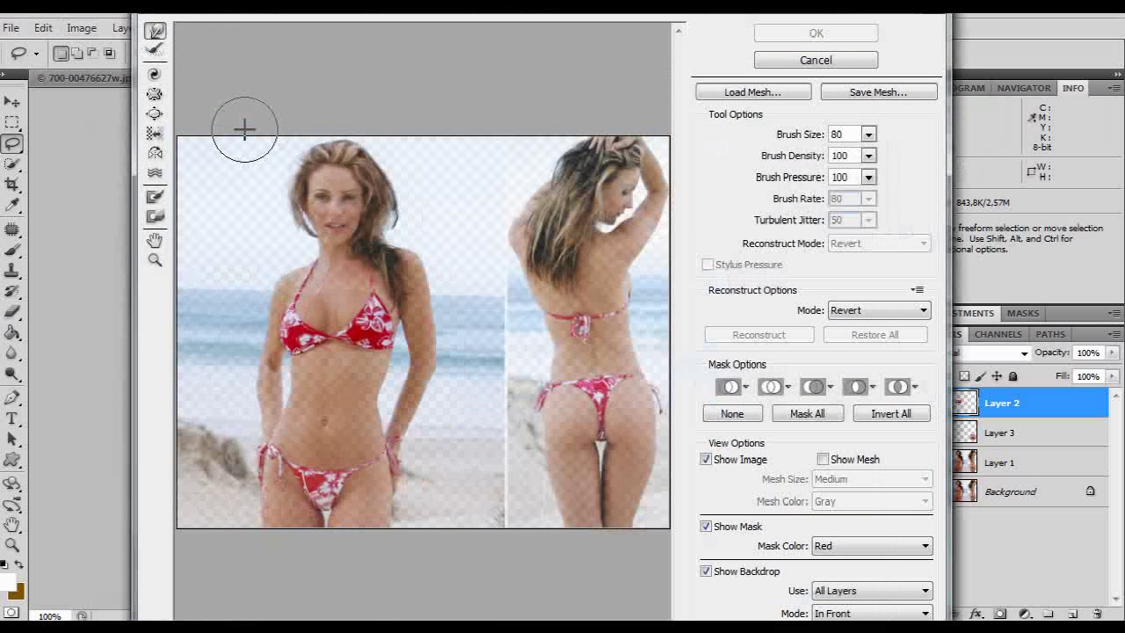
click(706, 571)
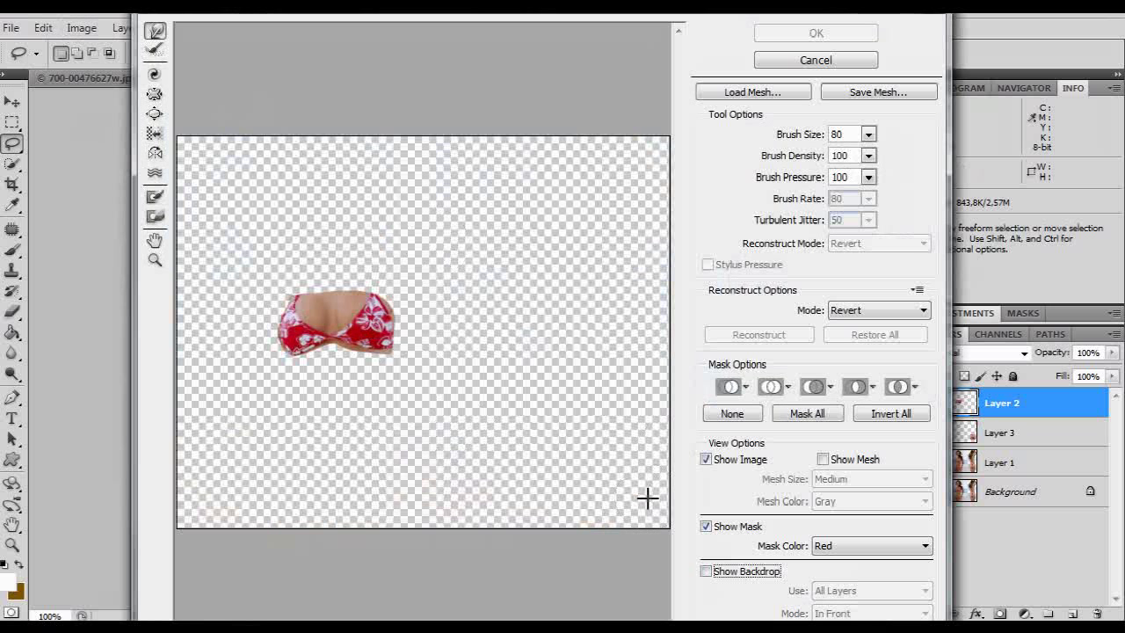
click(706, 572)
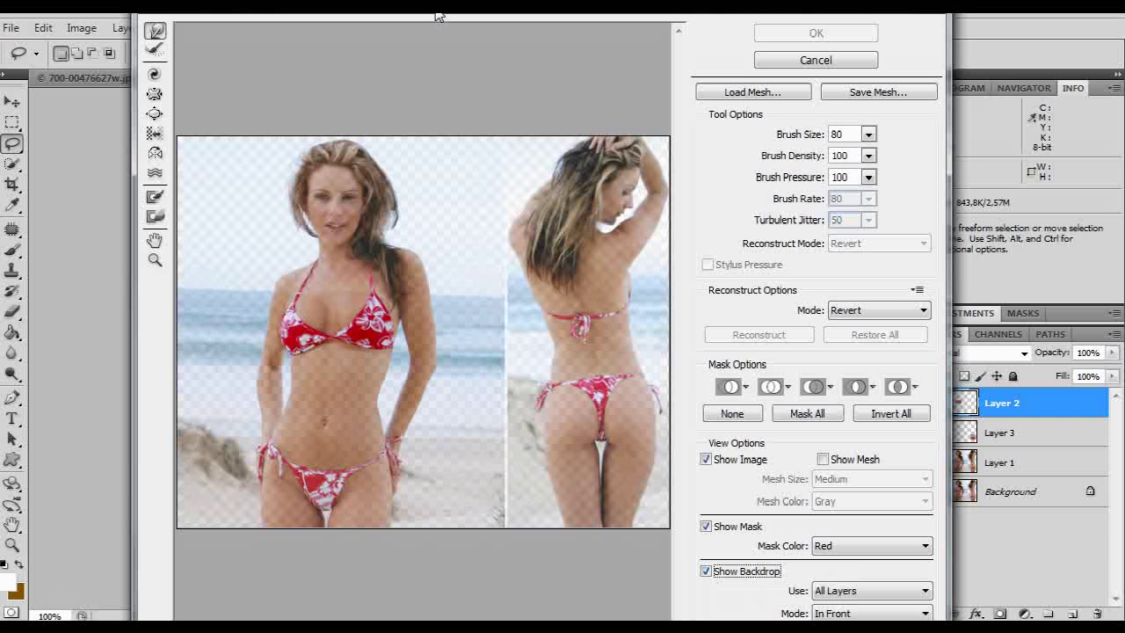
mouse_move(437, 15)
mouse_down()
mouse_move(435, 0)
mouse_move(434, 19)
mouse_up()
mouse_move(538, 15)
mouse_down()
mouse_move(540, 1)
mouse_move(540, 15)
mouse_up()
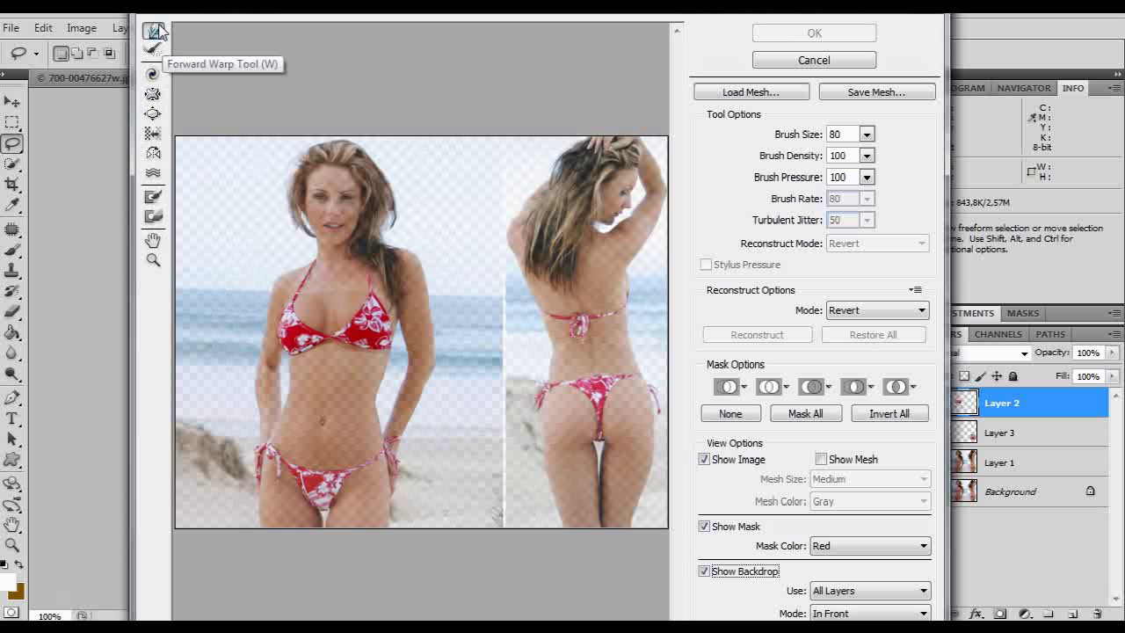
click(153, 113)
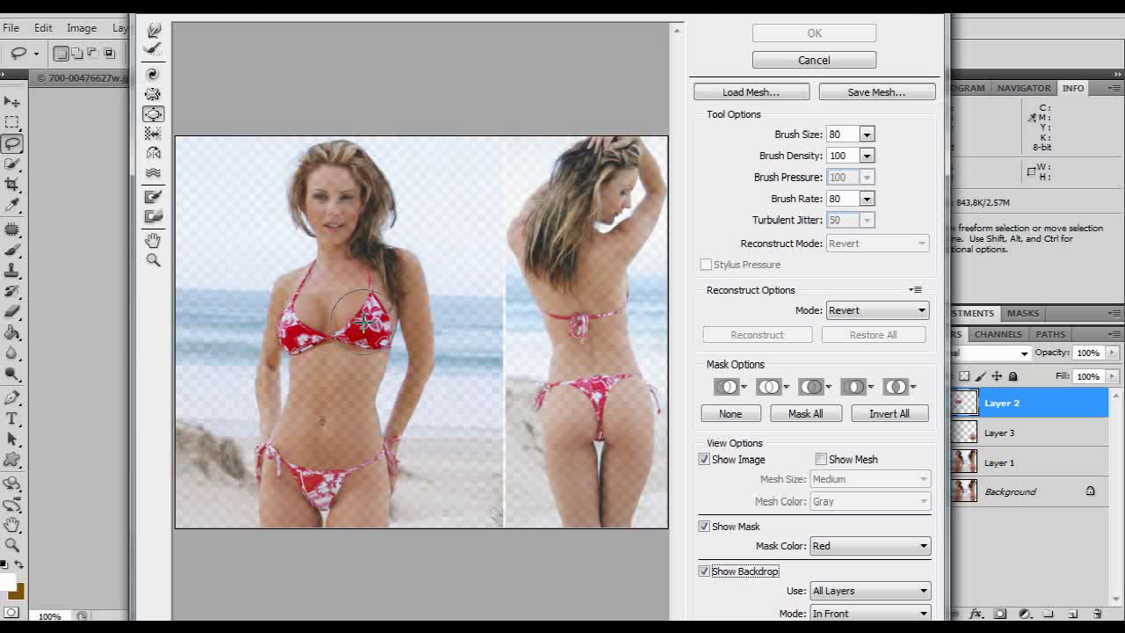
- Bloat the left and right bikini cups on Layer 2 and commit the Liquify
click(363, 322)
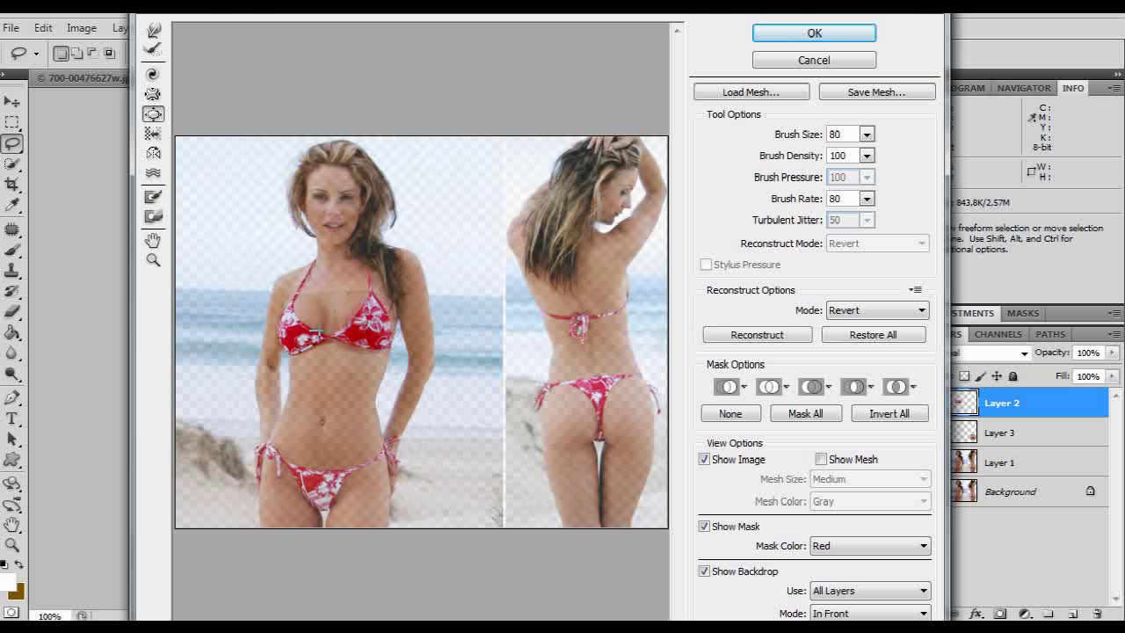
click(300, 320)
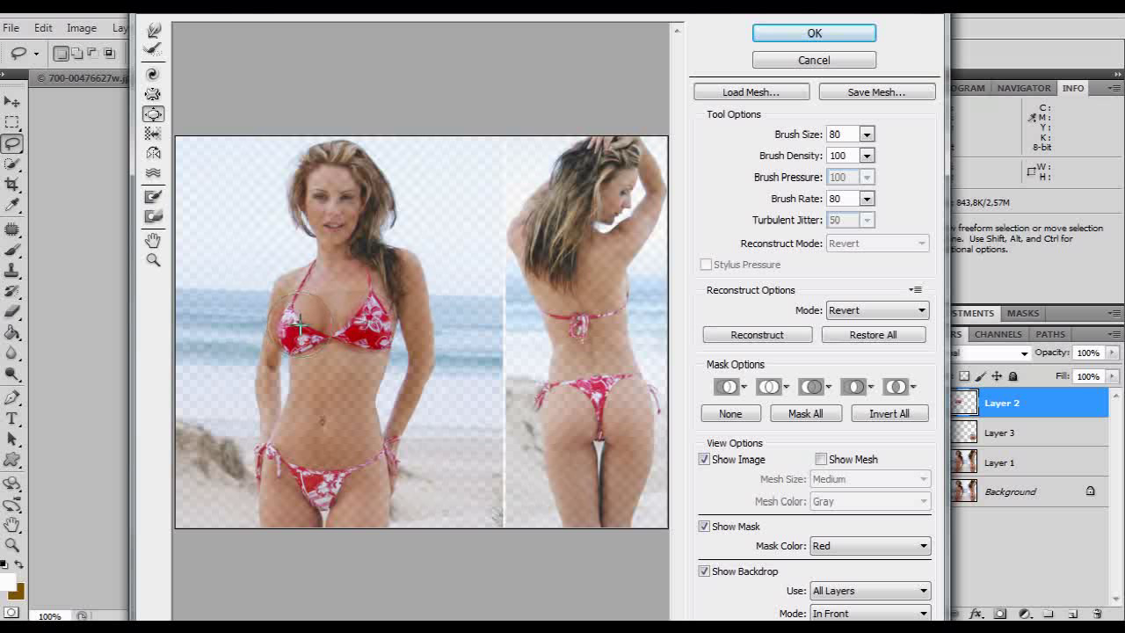
click(363, 322)
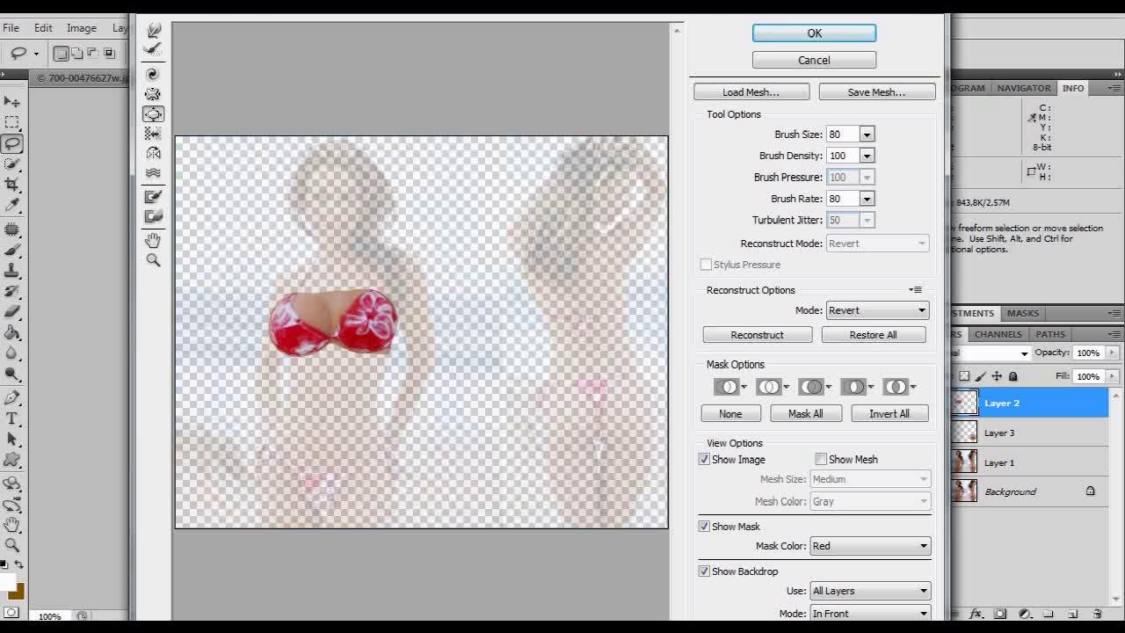
drag(378, 312, 335, 325)
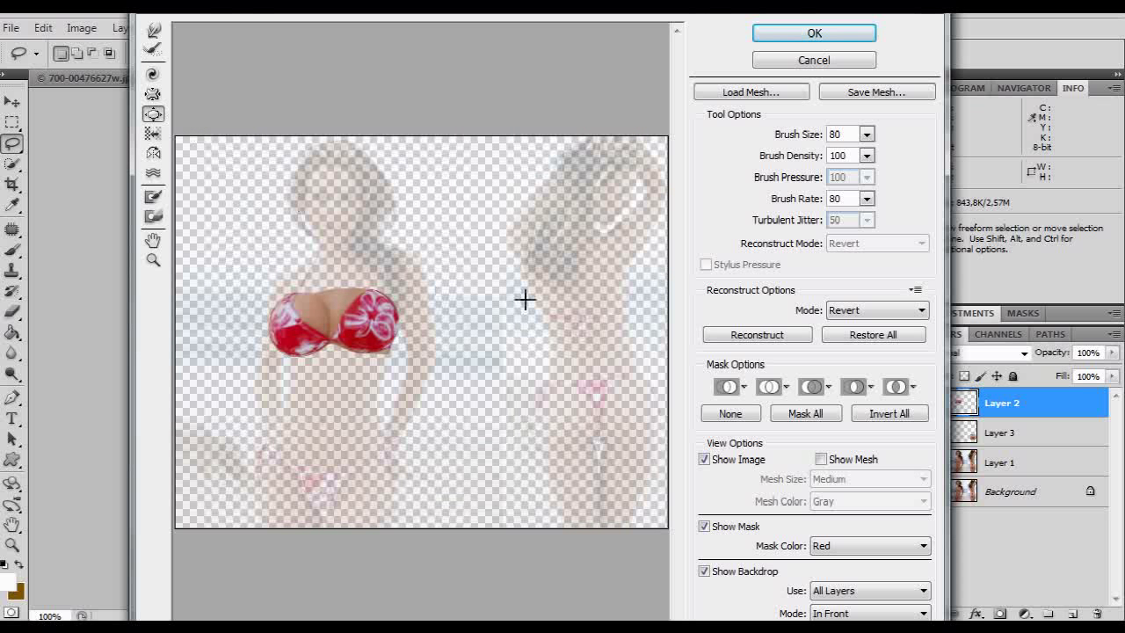
click(785, 40)
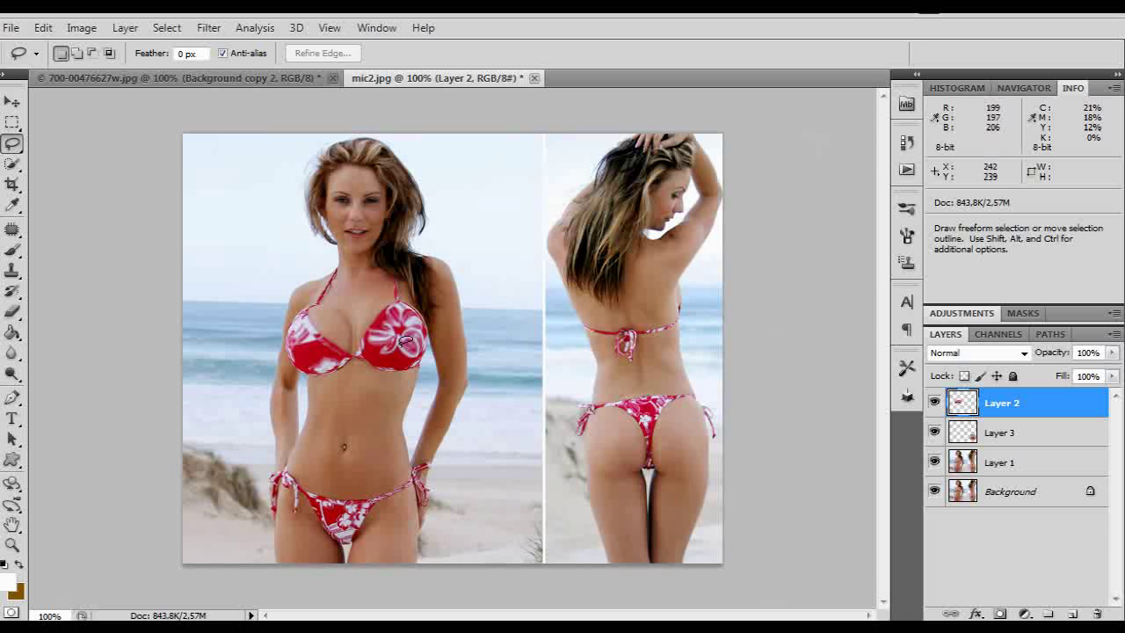
- Toggle Layer 2 off and on to compare the enlarged bust, then select Layer 3
click(935, 404)
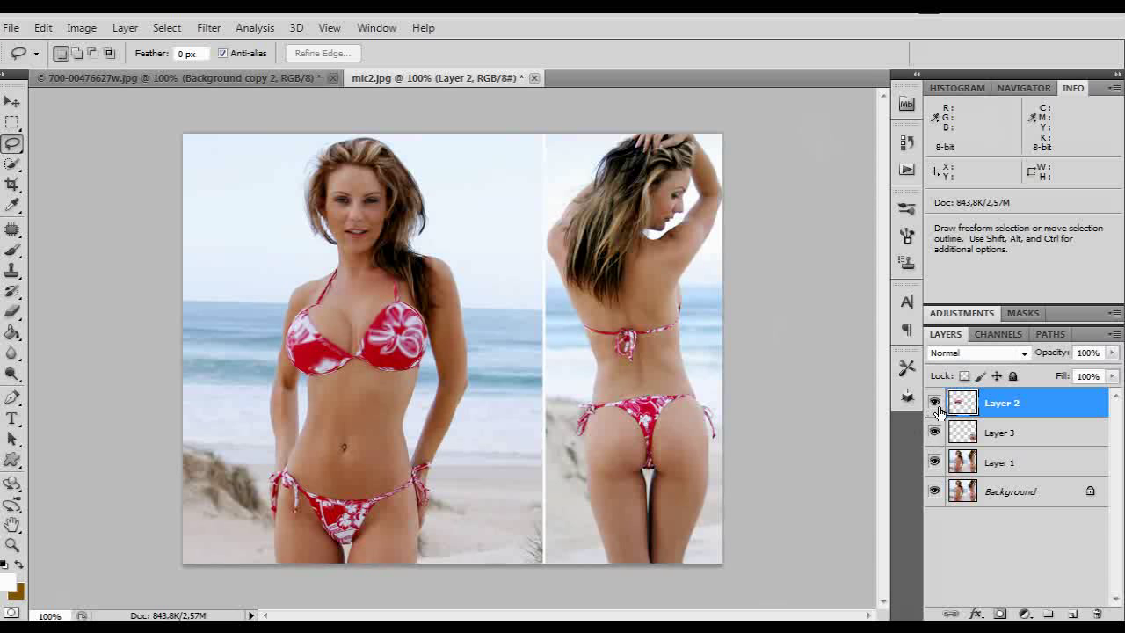
click(937, 407)
click(937, 407)
click(937, 414)
click(937, 413)
click(959, 435)
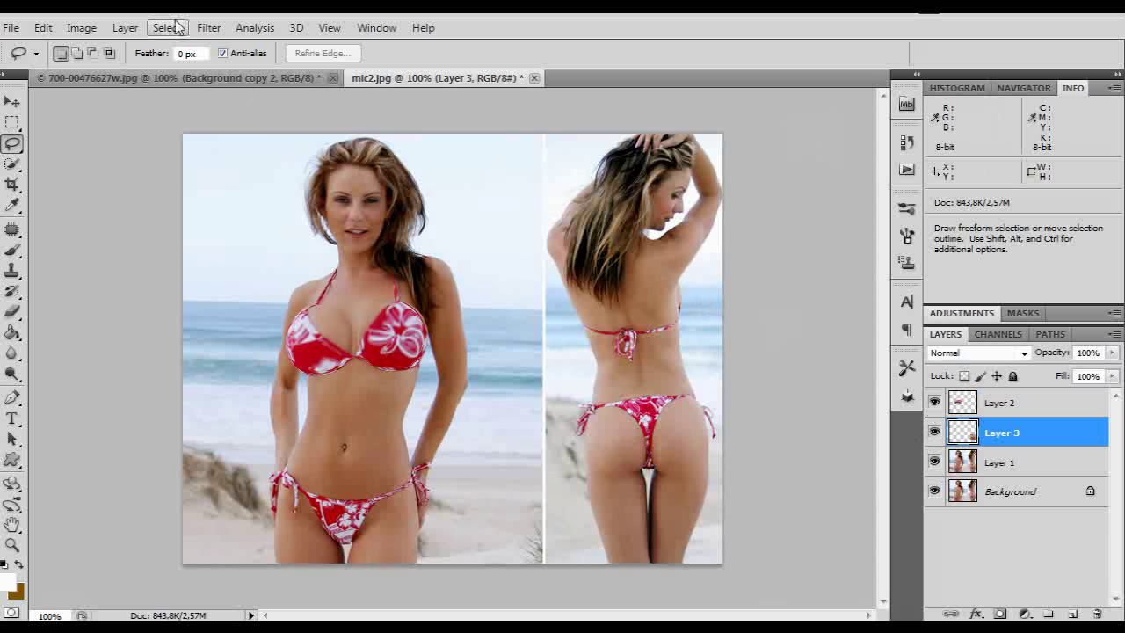
click(211, 28)
- Liquify Layer 3, bloating the left and right buttocks, and apply the change
click(250, 132)
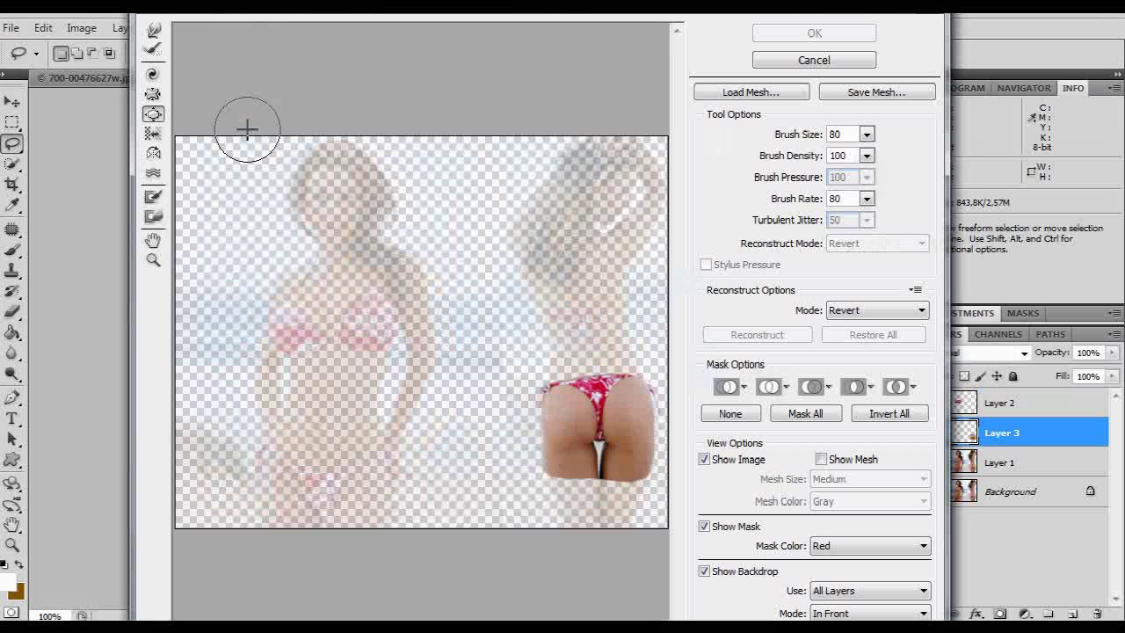
drag(564, 404, 562, 431)
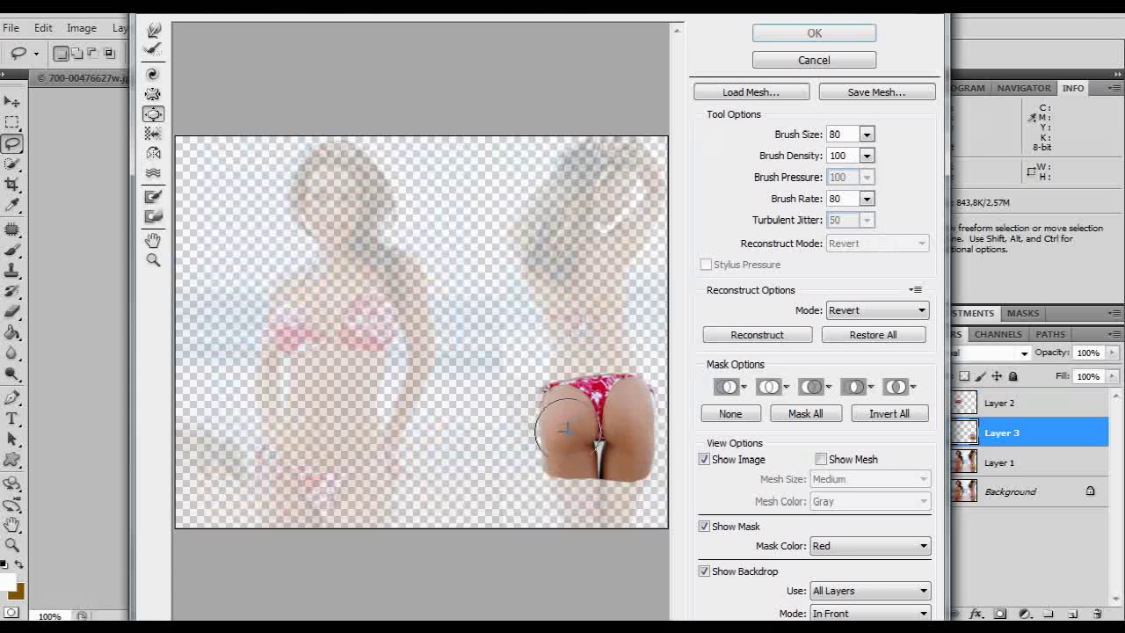
mouse_move(622, 411)
mouse_down()
mouse_move(630, 422)
mouse_move(614, 421)
mouse_up()
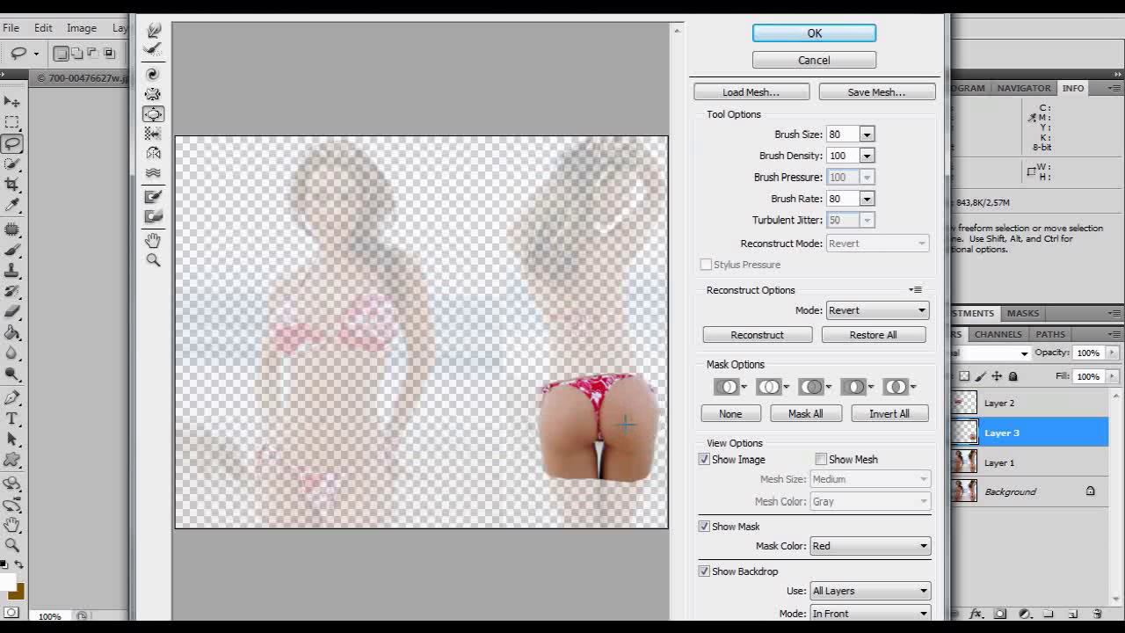
drag(548, 422, 550, 416)
click(154, 33)
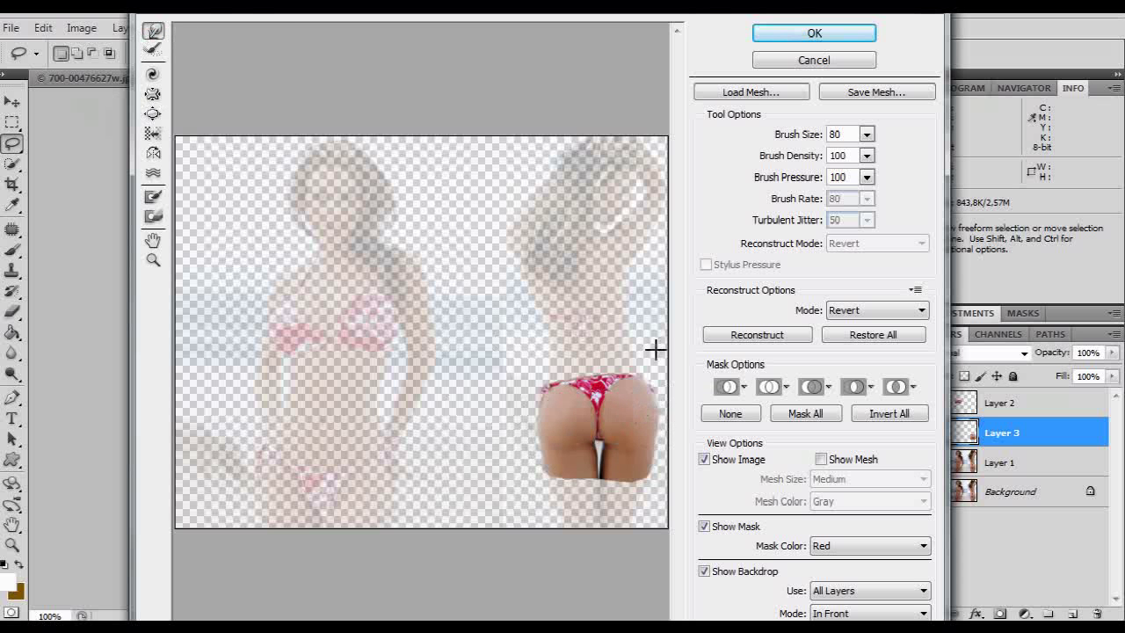
click(801, 37)
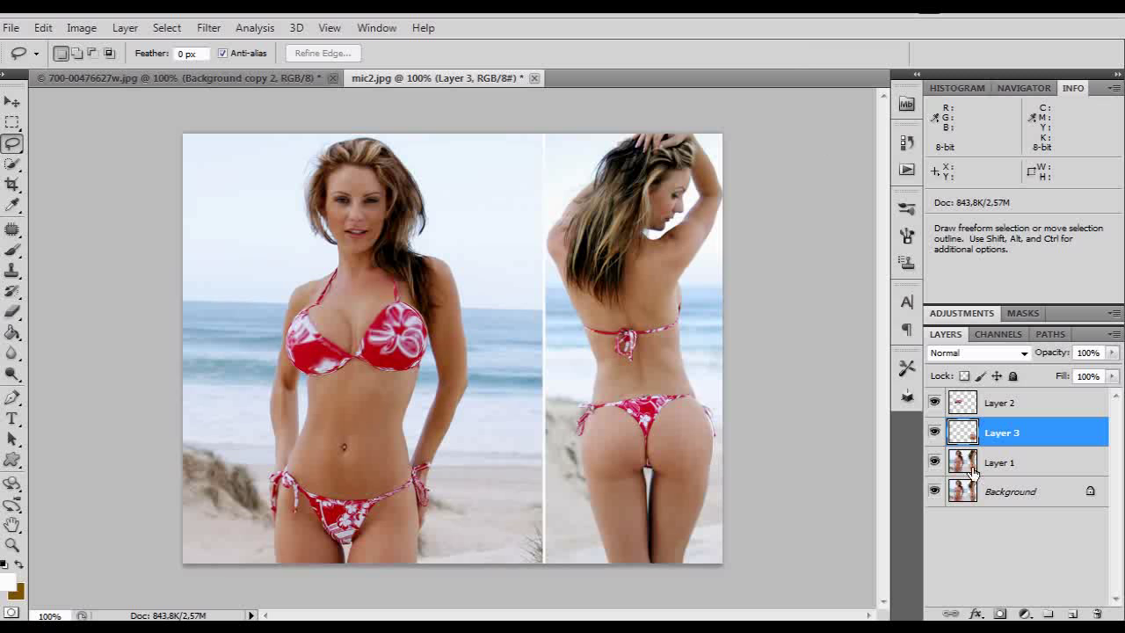
- Toggle Layers 3 and 2 to compare with the original, then add a layer mask to Layer 2
click(935, 432)
click(935, 432)
click(935, 403)
click(976, 403)
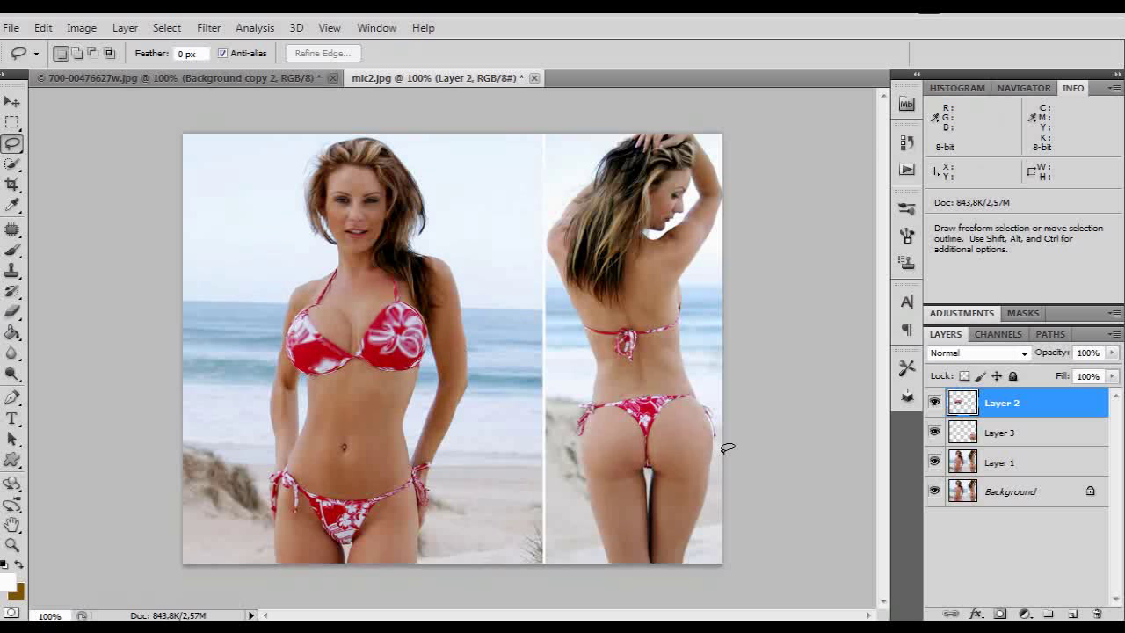
click(1002, 613)
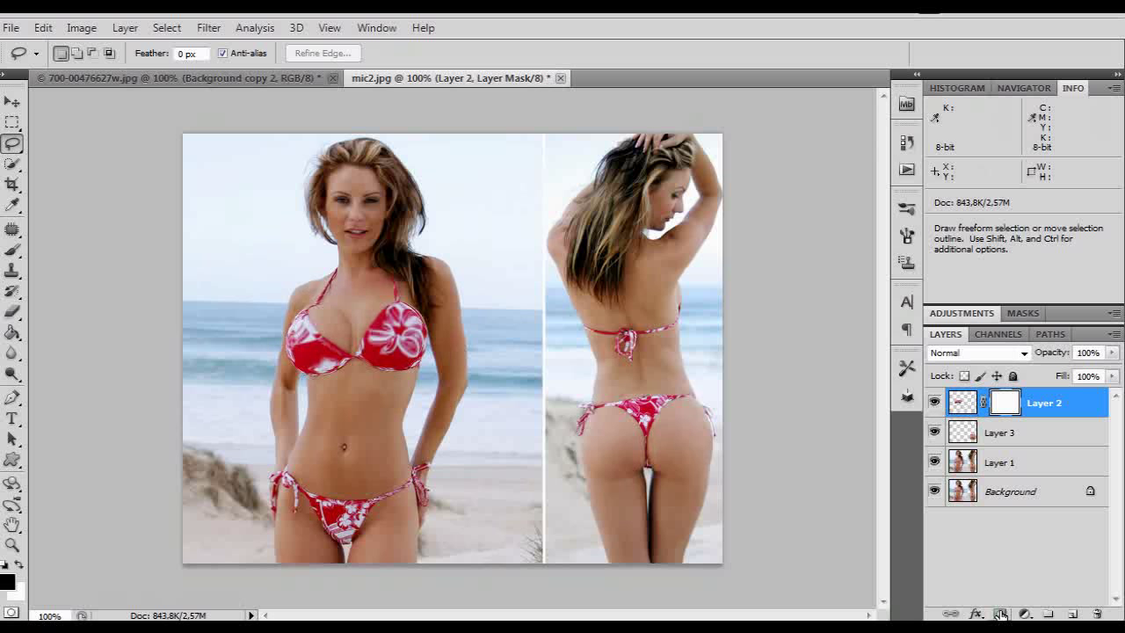
- Paint Layer 2's mask with a black 48% brush to blend the bust edges
click(12, 250)
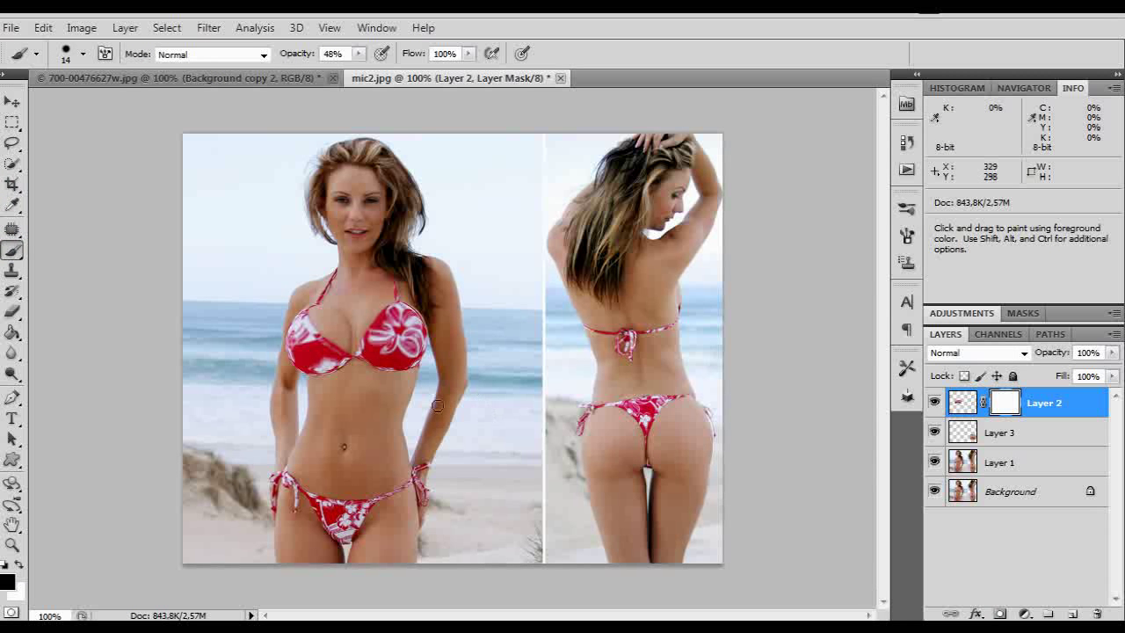
drag(426, 365, 326, 388)
click(279, 77)
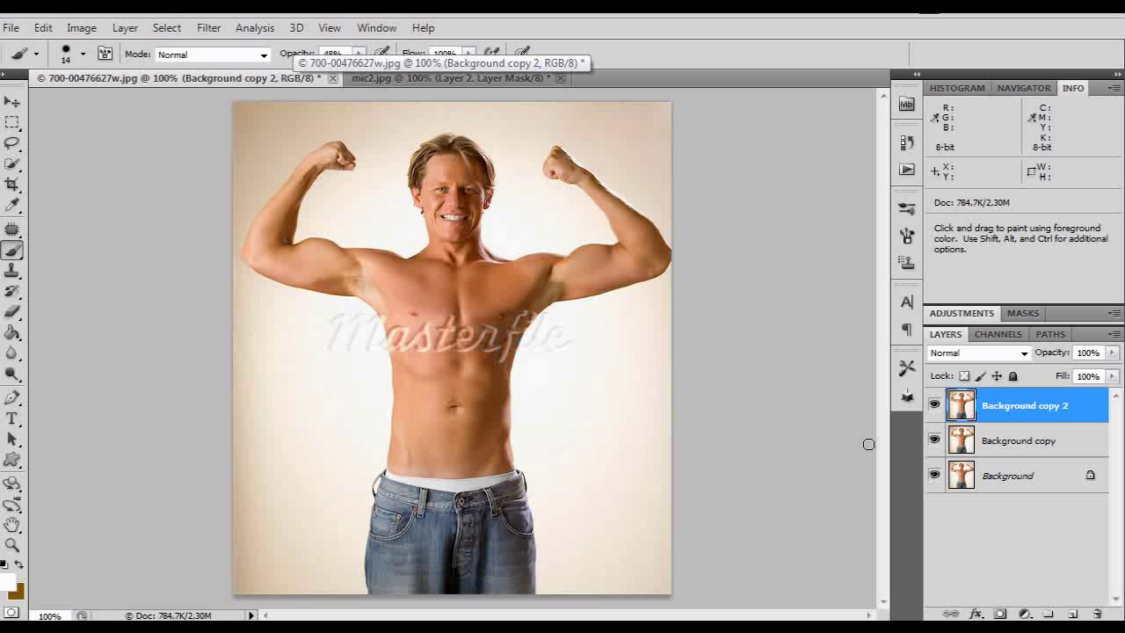
- Toggle Background copy 2's visibility off and on to compare it with Background copy and Background
click(934, 406)
click(935, 408)
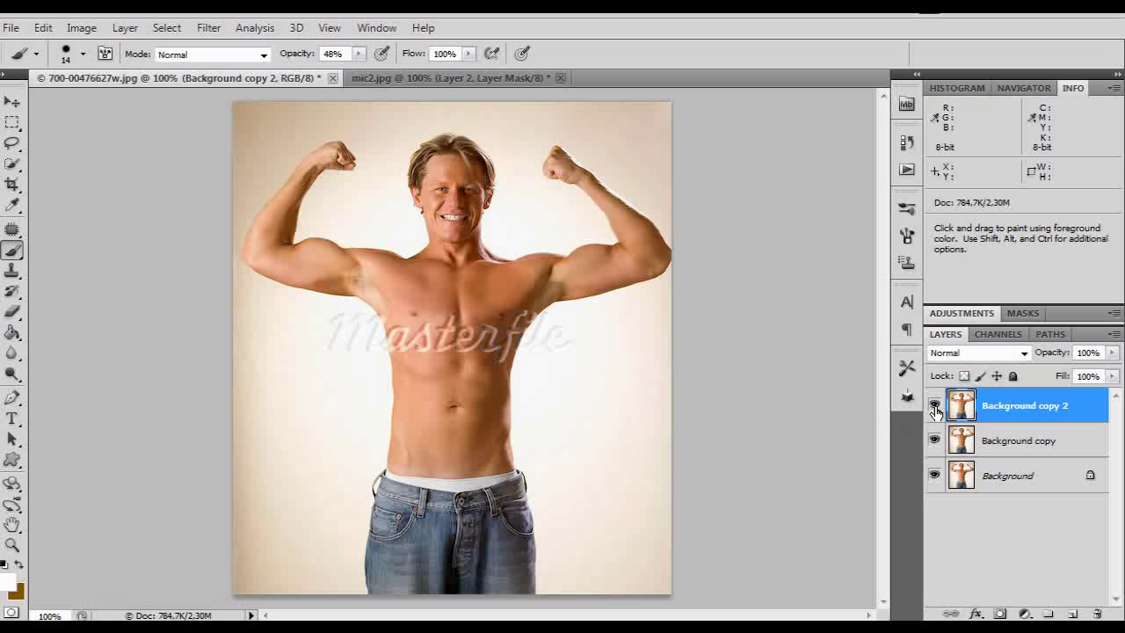
click(936, 408)
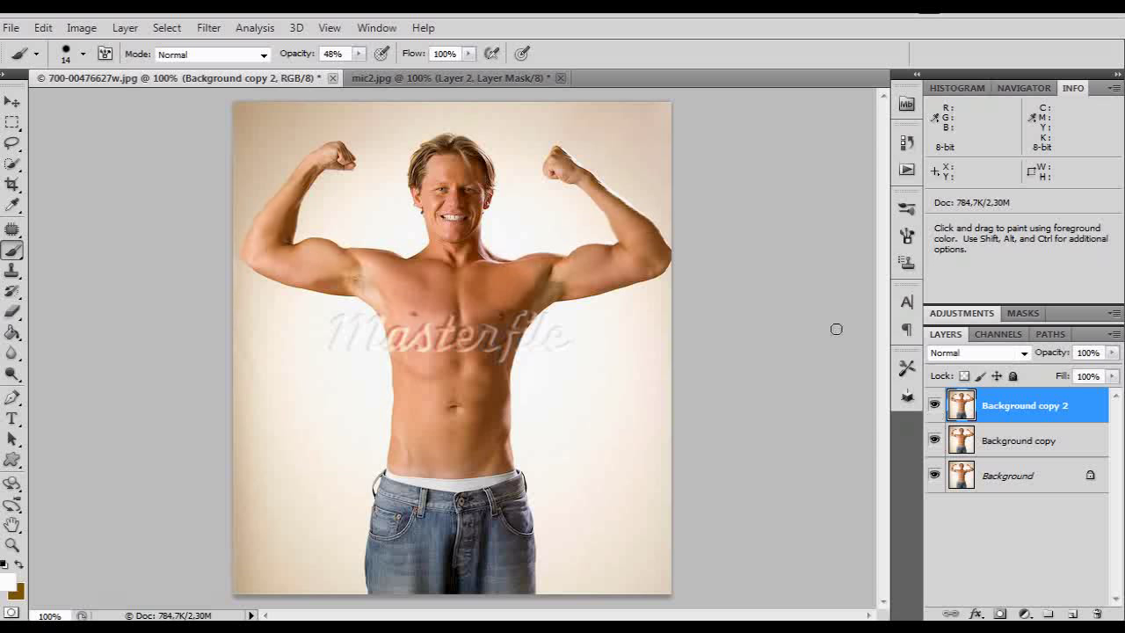